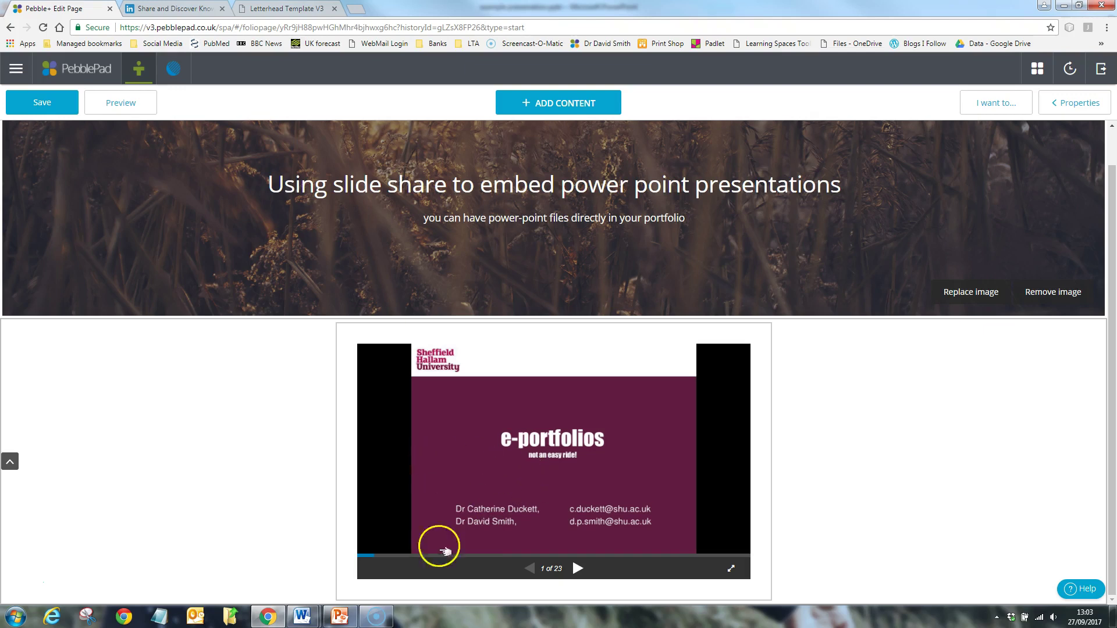
Advance the existing embedded slideshow to slide 5 of 23, then deselect it.
{"action": "double_click", "coordinate": [578, 571]}
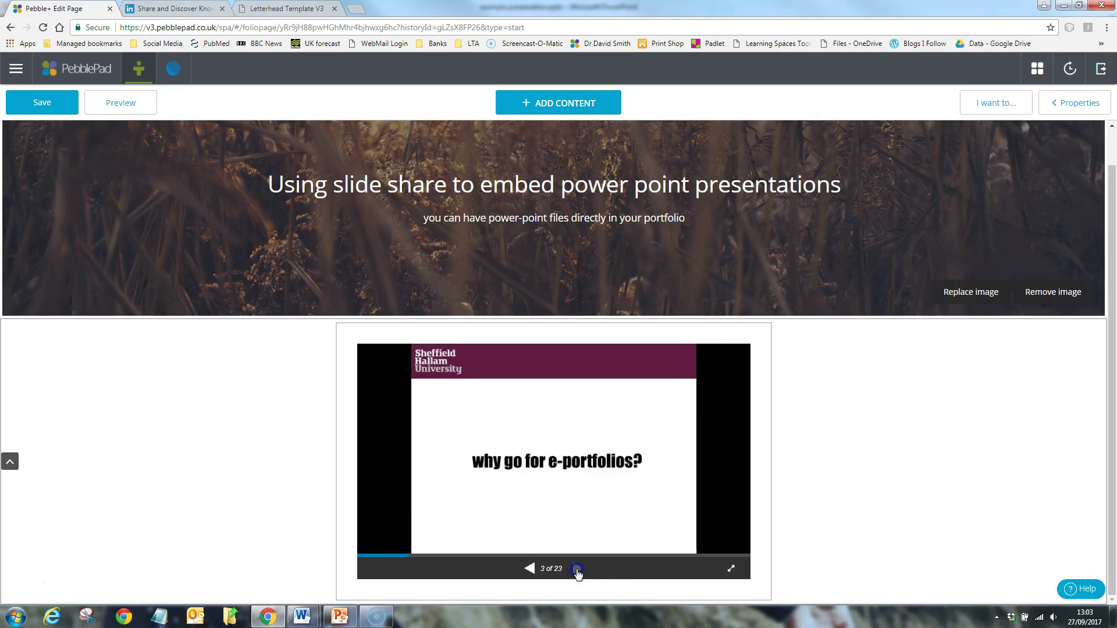
{"action": "left_click", "coordinate": [578, 570]}
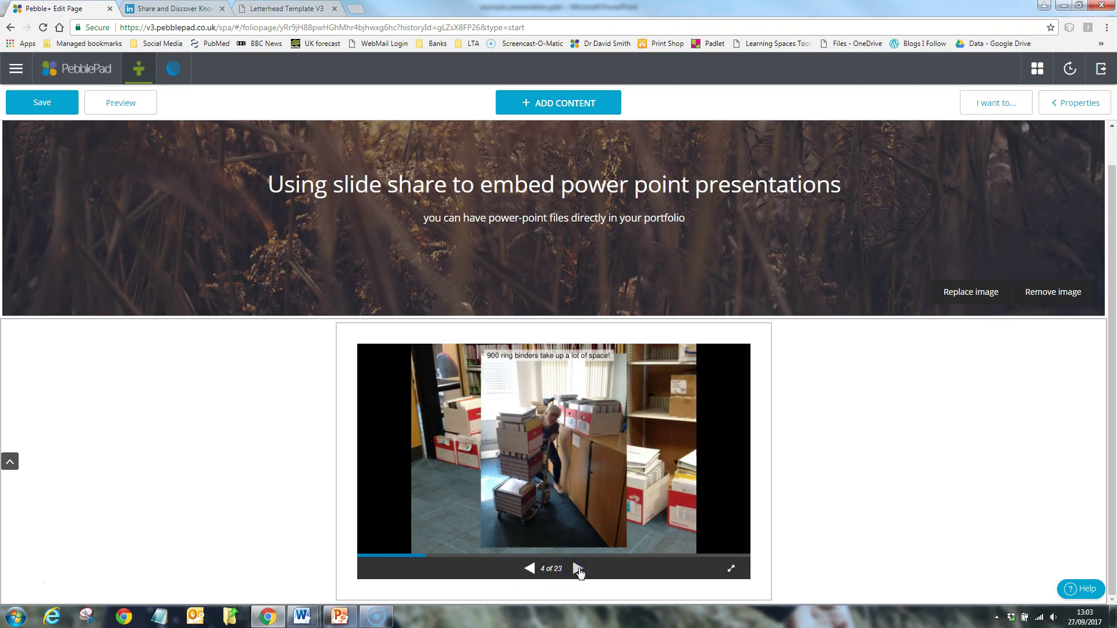
{"action": "left_click", "coordinate": [578, 570]}
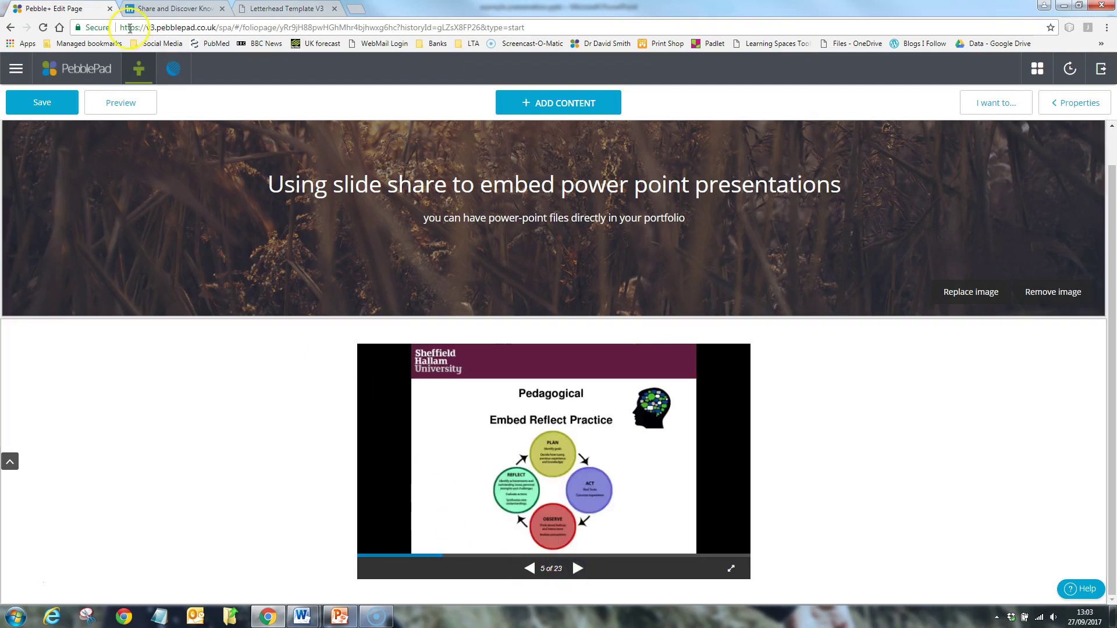
{"action": "left_click", "coordinate": [287, 347]}
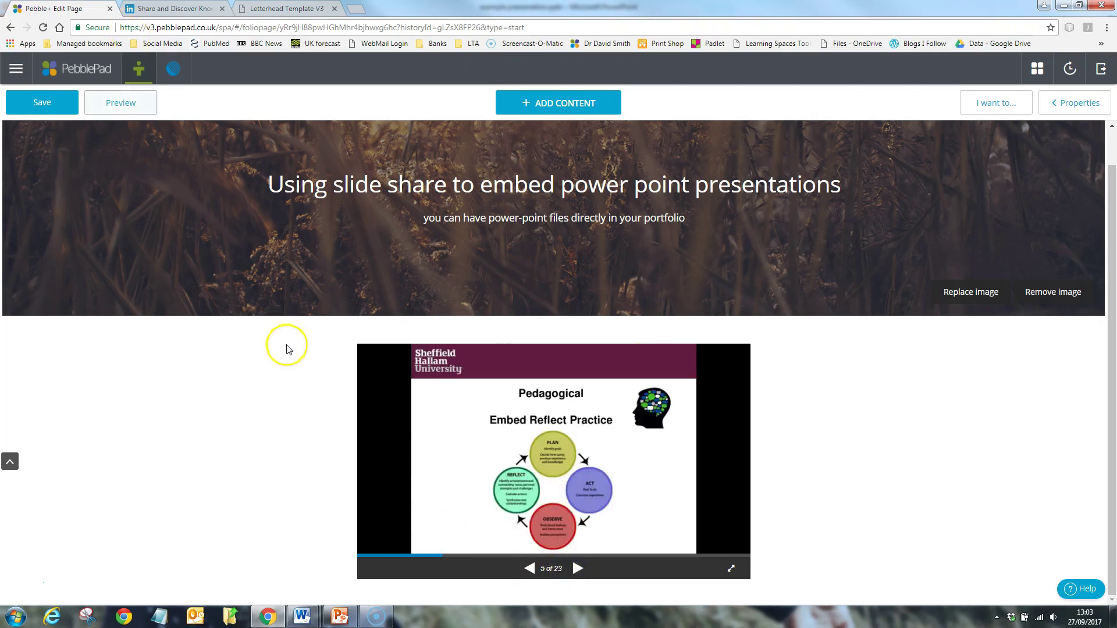
Go from the SlideShare homepage to its Login page.
{"action": "left_click", "coordinate": [166, 13]}
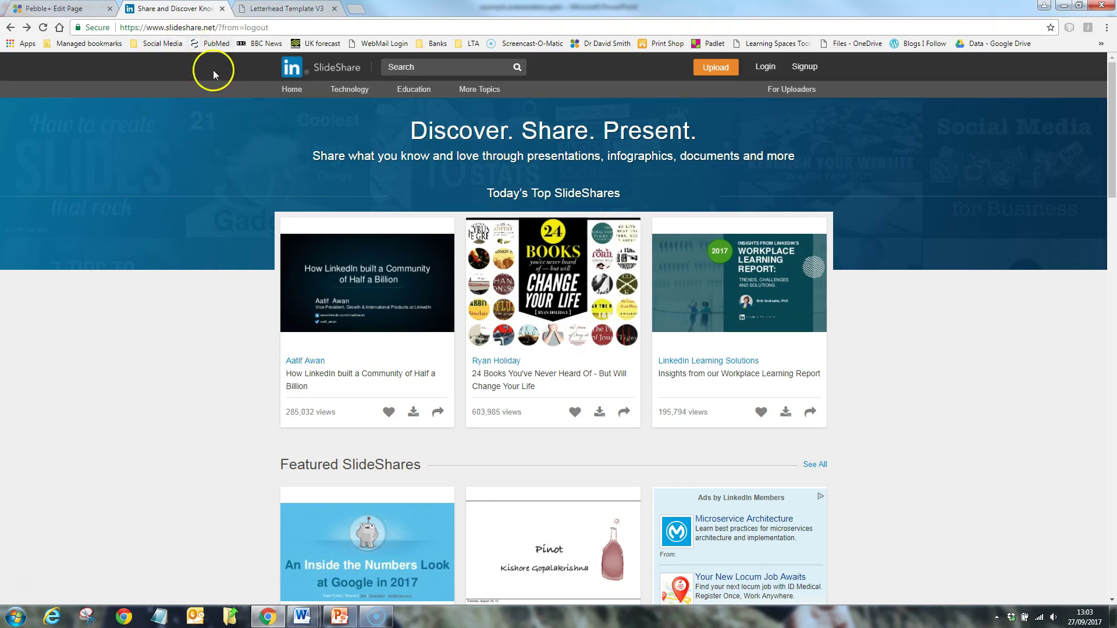
{"action": "left_click", "coordinate": [766, 67]}
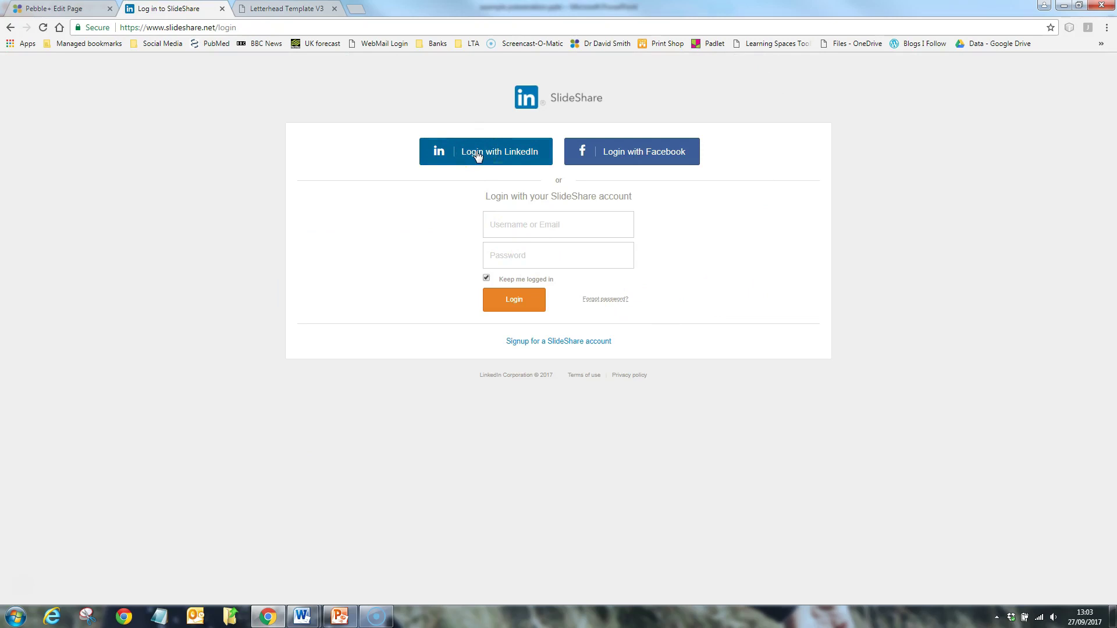
Sign in with LinkedIn and upload example pressenation.pptx, titled 'Example pressenation'.
{"action": "left_click", "coordinate": [477, 153]}
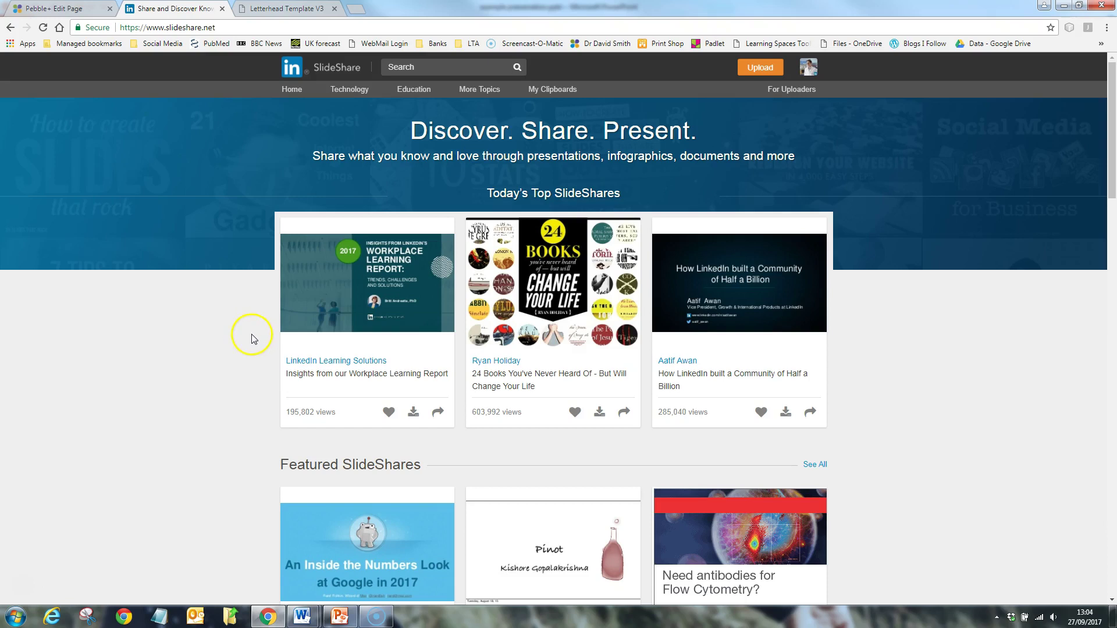
{"action": "left_click", "coordinate": [760, 69]}
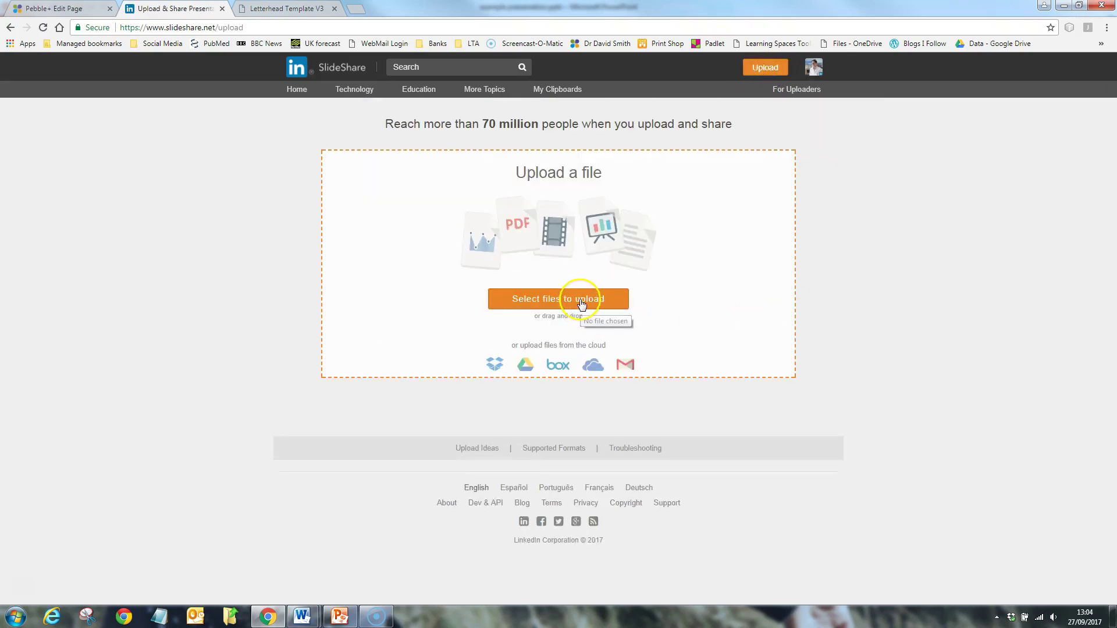
{"action": "left_click", "coordinate": [580, 301]}
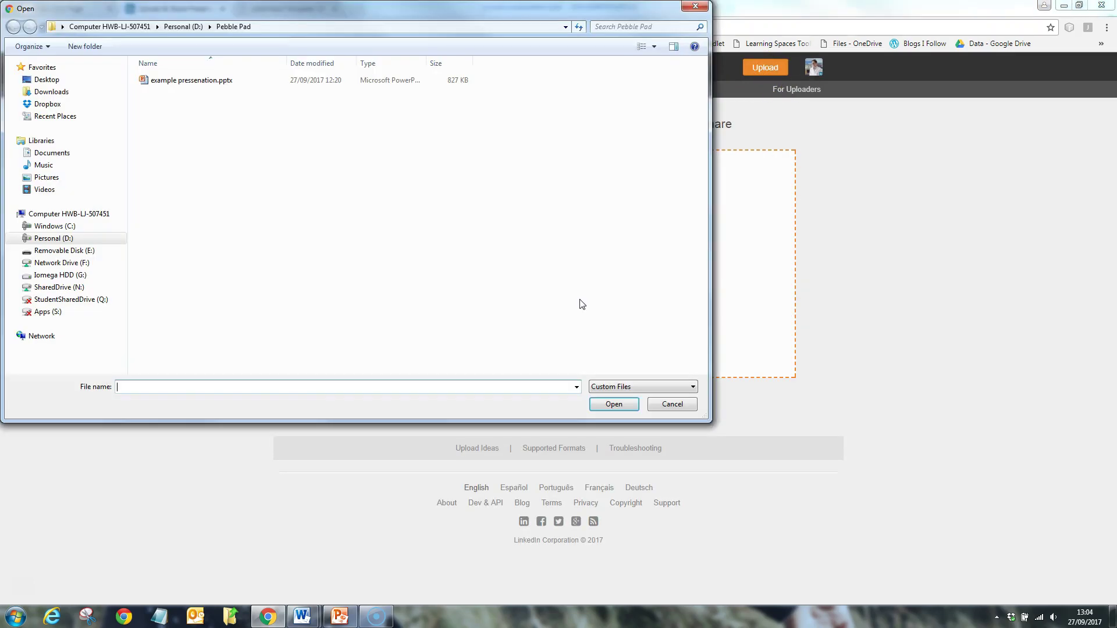
{"action": "left_click", "coordinate": [199, 87]}
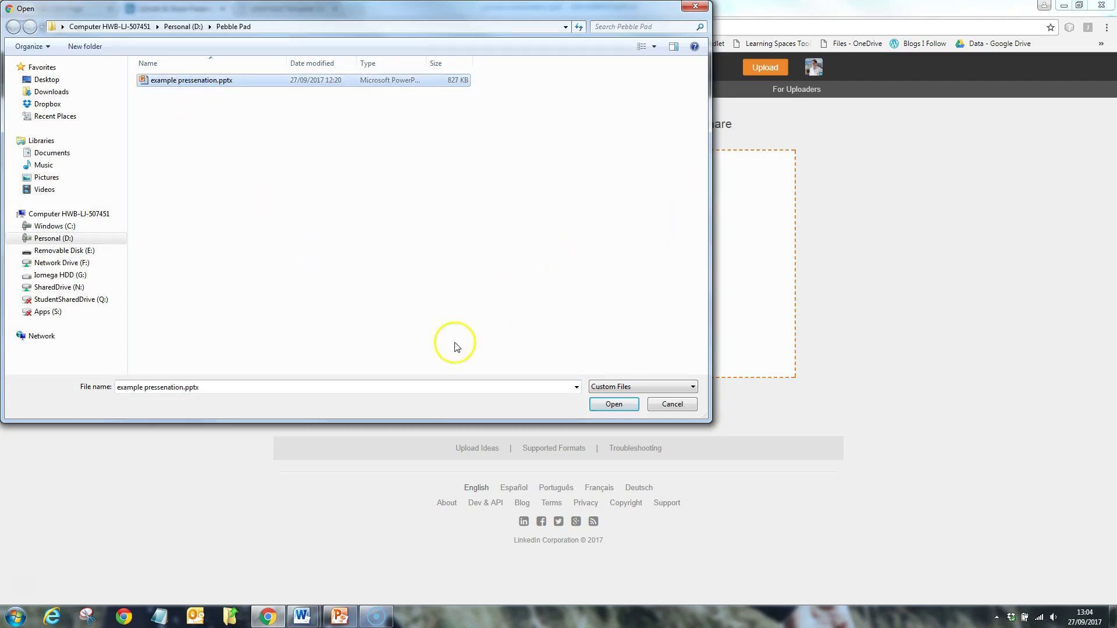
{"action": "left_click", "coordinate": [610, 408]}
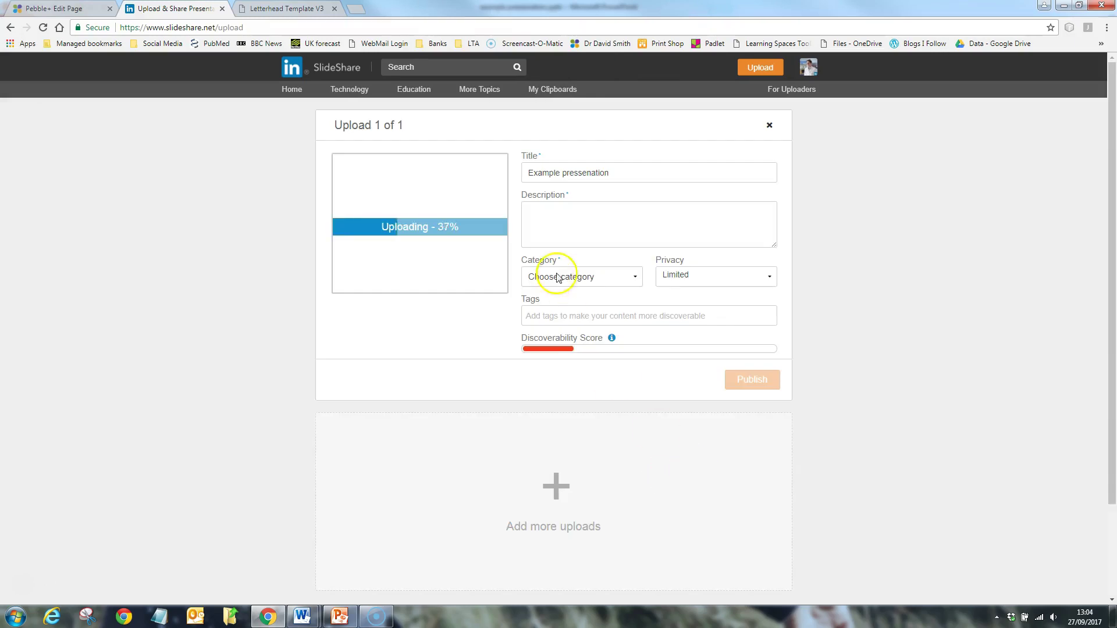
Give the presentation the description 'slides' and the Education category.
{"action": "left_click", "coordinate": [592, 222]}
{"action": "type", "text": "sl"}
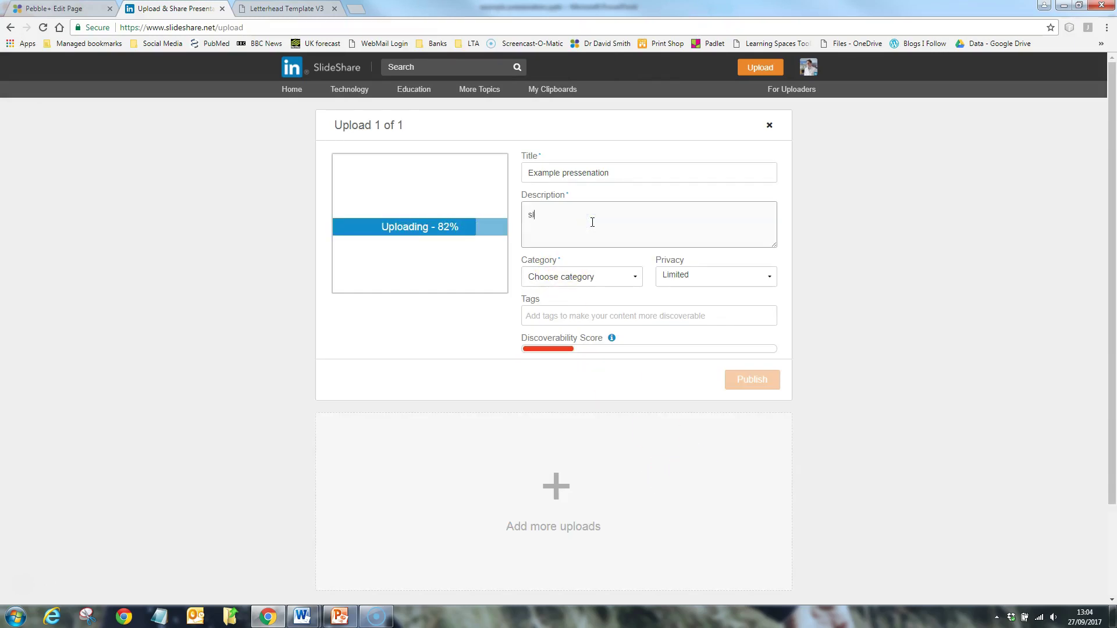
{"action": "type", "text": "ides"}
{"action": "left_click", "coordinate": [636, 281]}
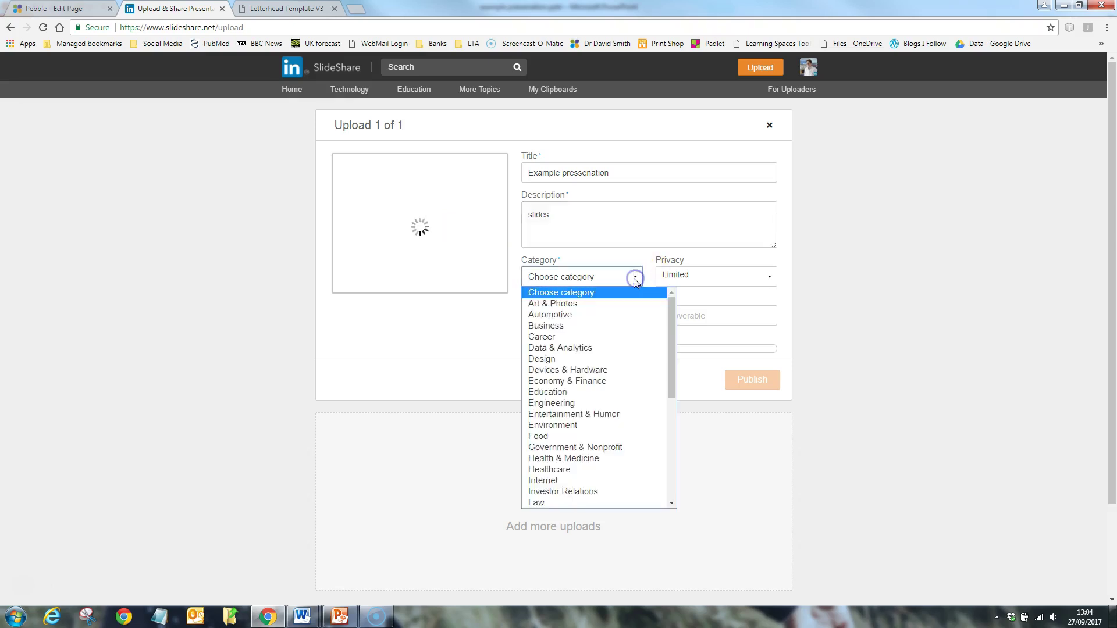
{"action": "left_click", "coordinate": [590, 395]}
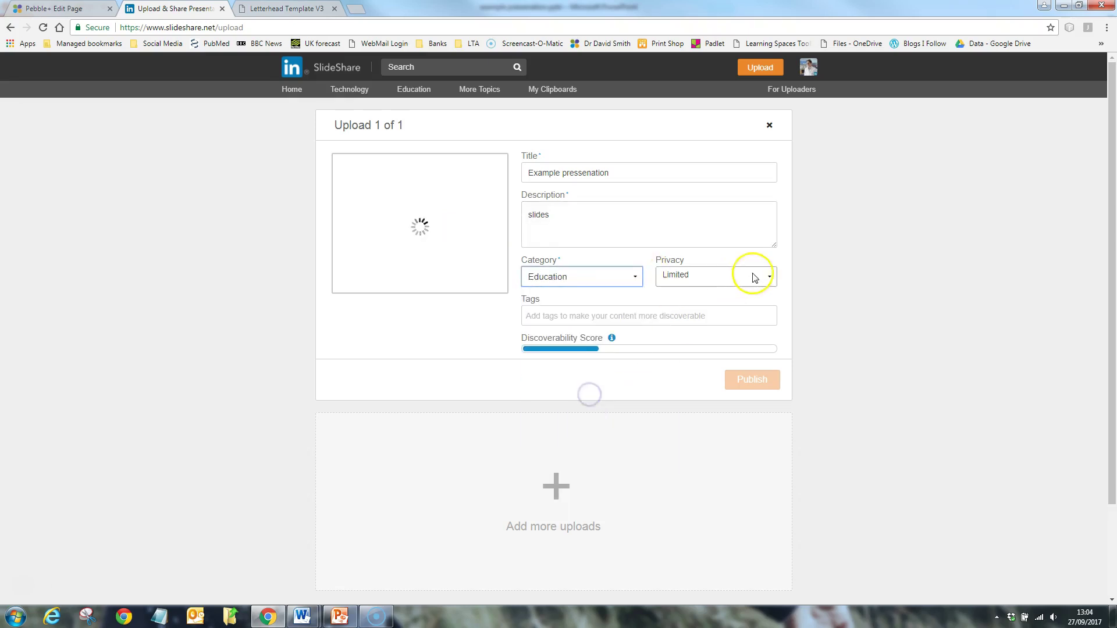
Keep privacy at Limited and publish the presentation.
{"action": "left_click", "coordinate": [771, 279]}
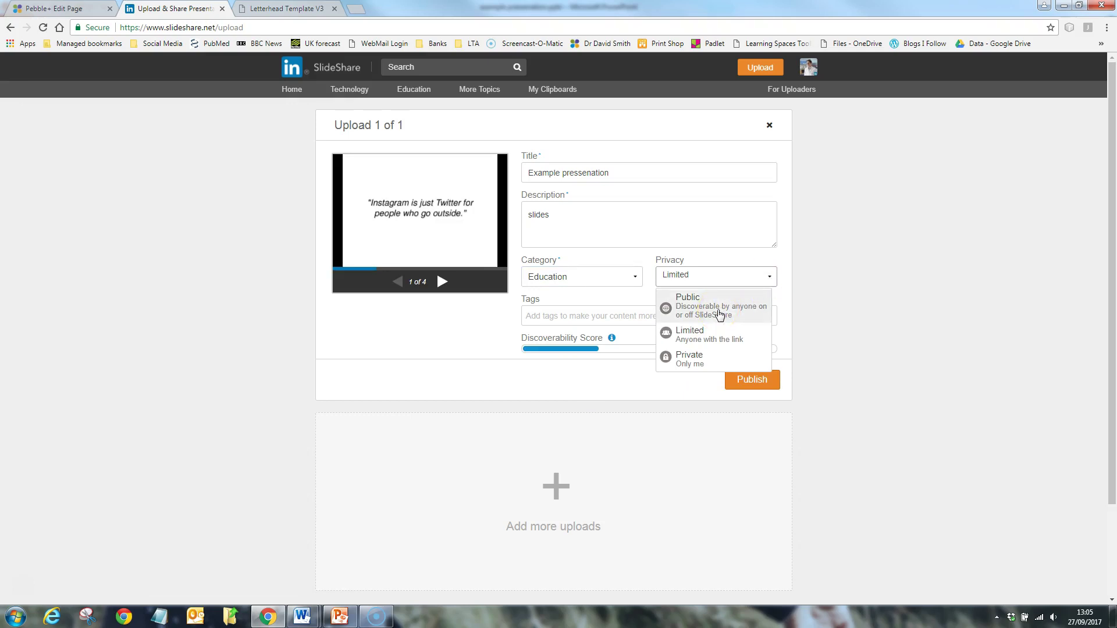
{"action": "left_click", "coordinate": [715, 347]}
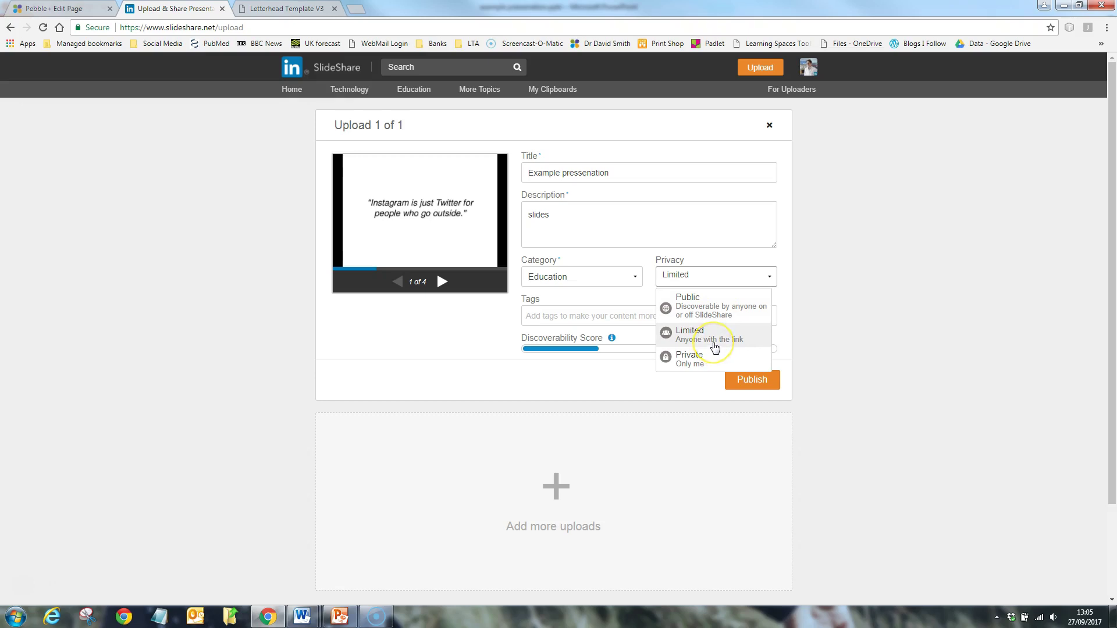
{"action": "left_click", "coordinate": [712, 366]}
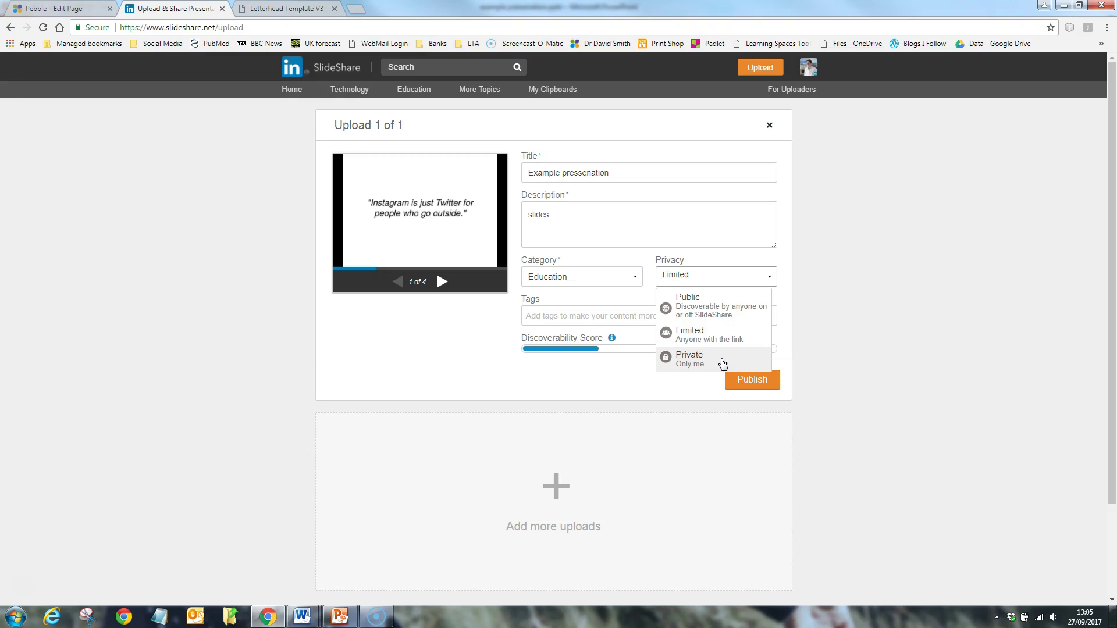
{"action": "left_click", "coordinate": [706, 336]}
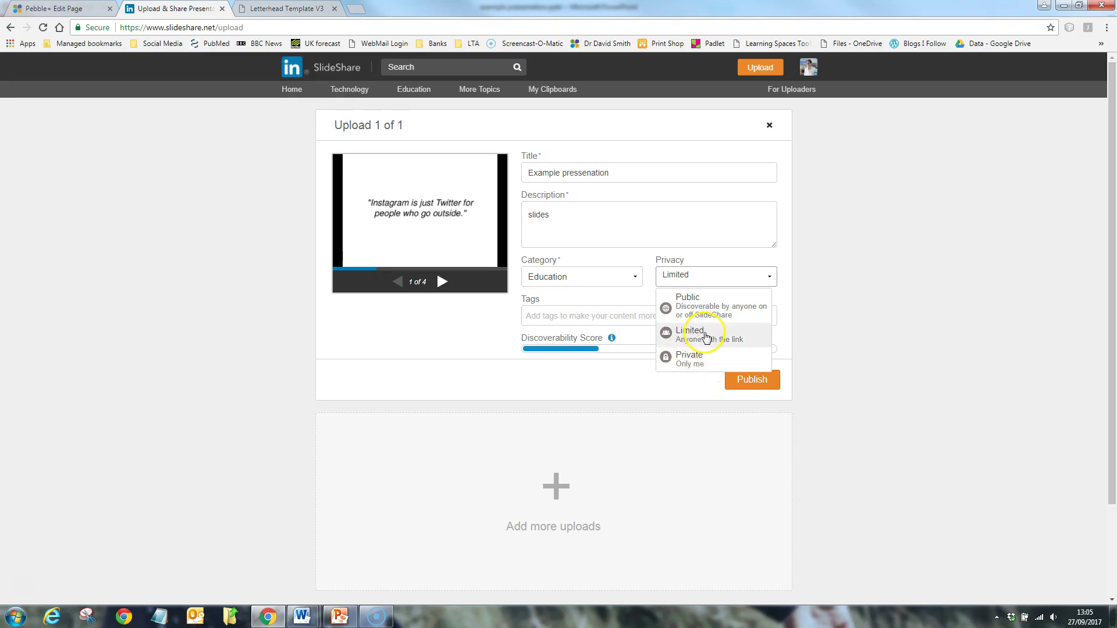
{"action": "left_click", "coordinate": [761, 382]}
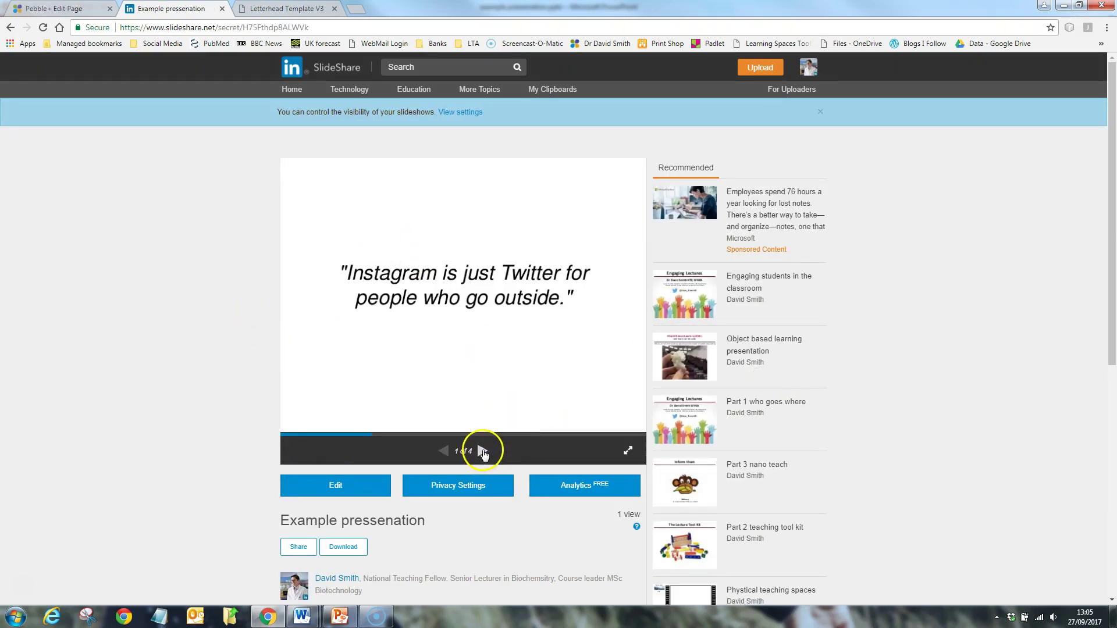
Step the published slideshow through to slide 4 of 4.
{"action": "left_click", "coordinate": [483, 451]}
{"action": "left_click", "coordinate": [483, 452]}
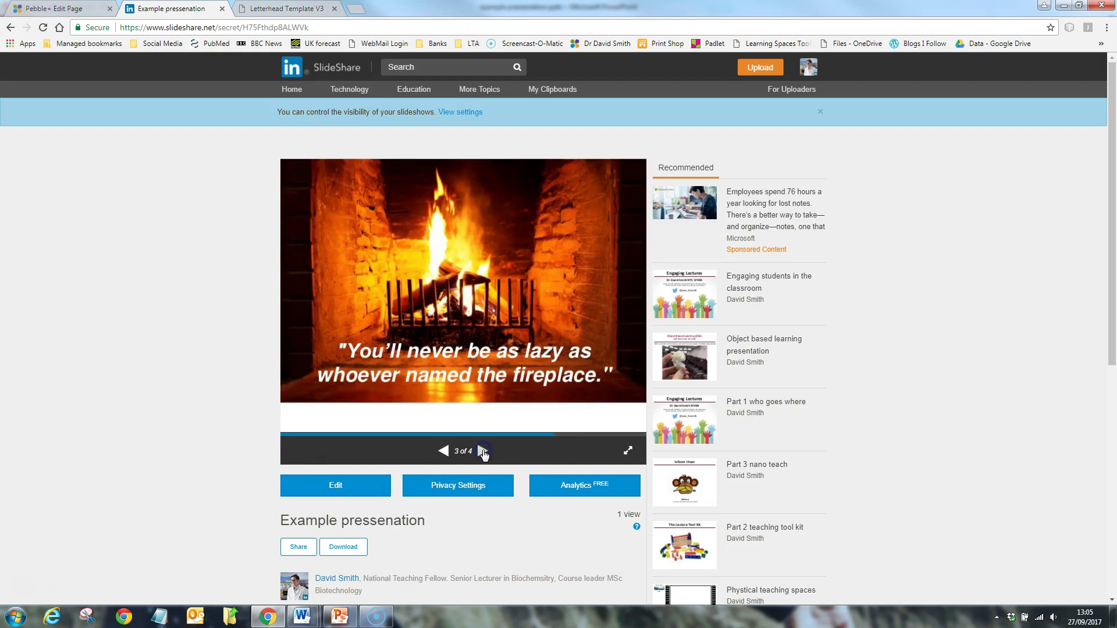
{"action": "left_click", "coordinate": [482, 451]}
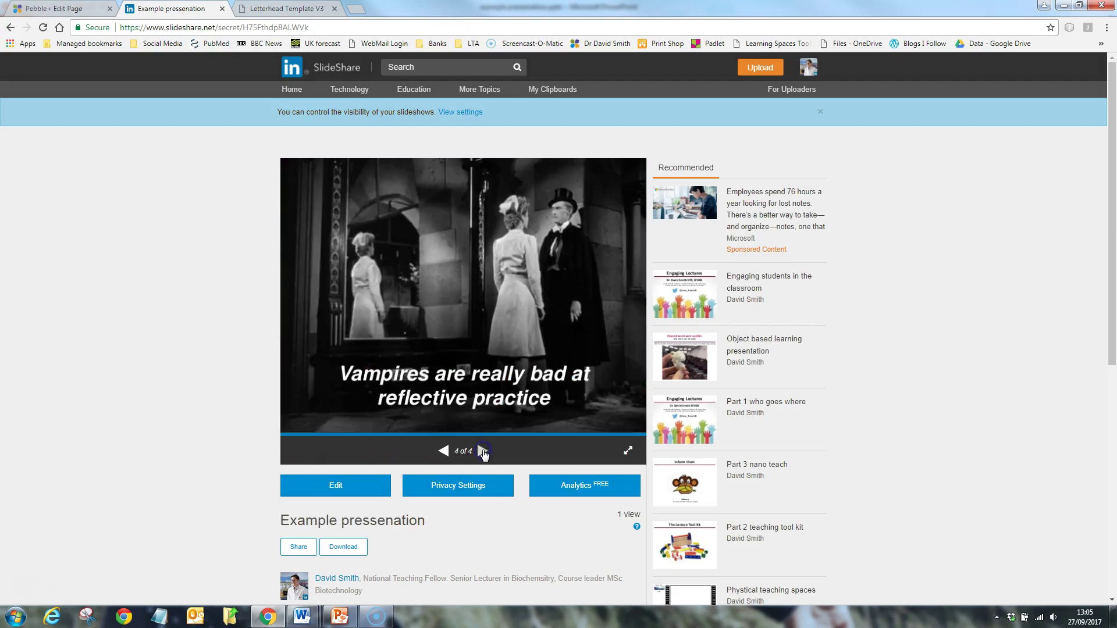
Set Allow embeds to Anywhere in Privacy Settings and save the change.
{"action": "left_click", "coordinate": [466, 493]}
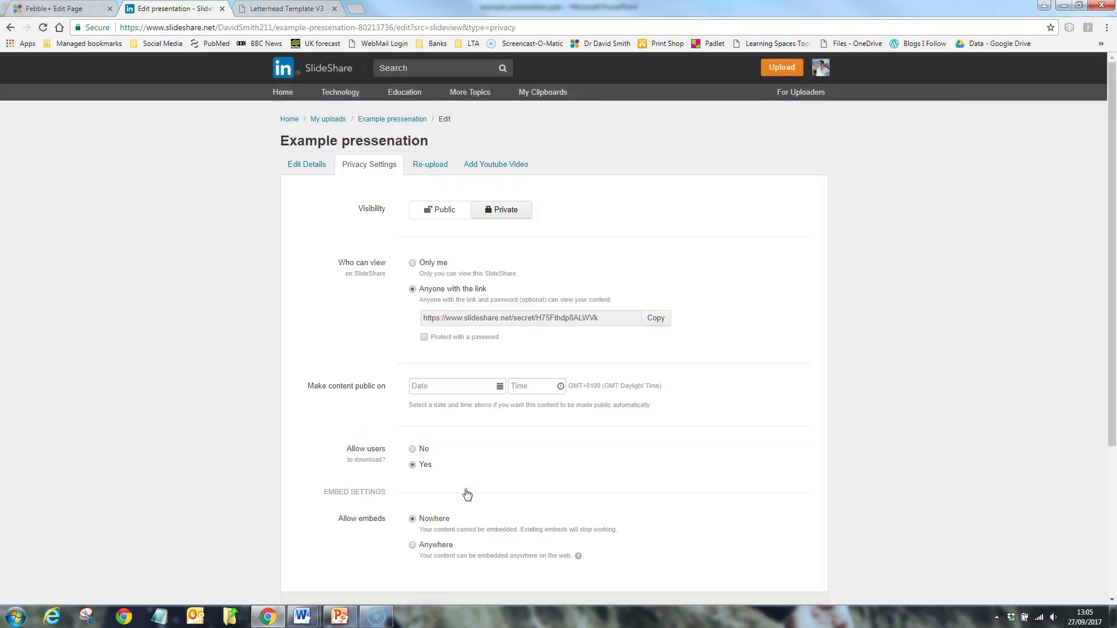
{"action": "scroll", "coordinate": [367, 297], "scroll_direction": "down", "scroll_amount": 1}
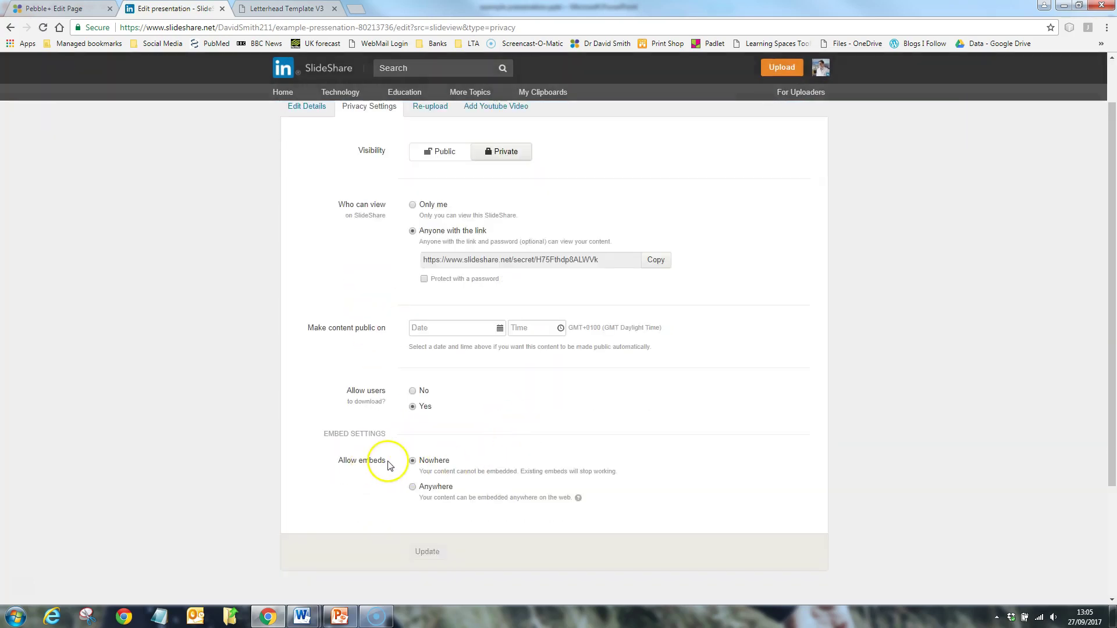
{"action": "left_click", "coordinate": [413, 487]}
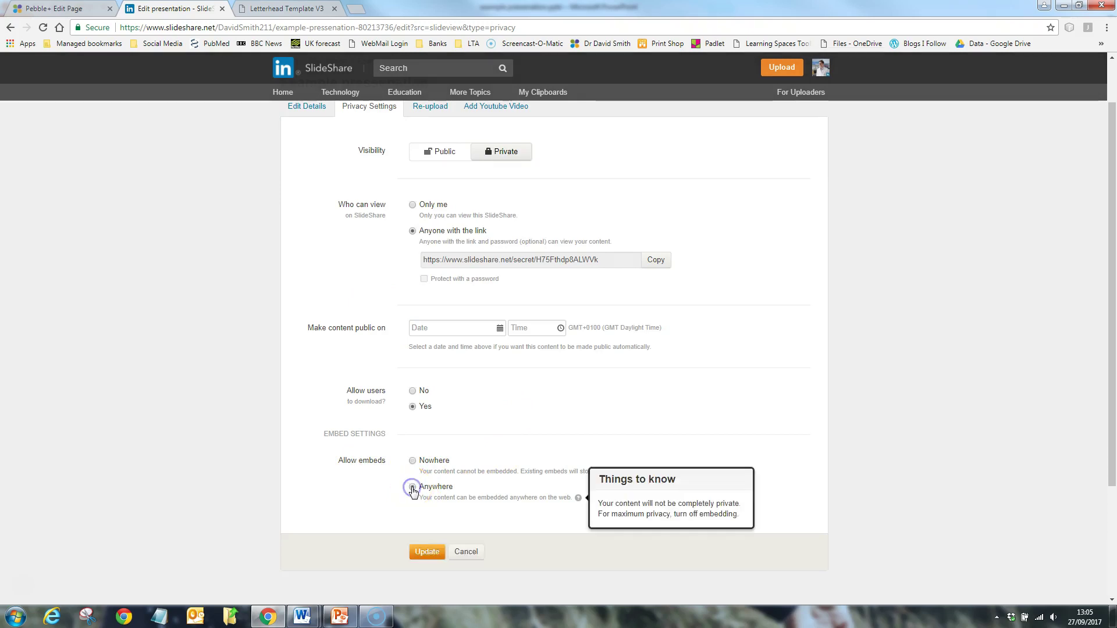
{"action": "left_click", "coordinate": [429, 553]}
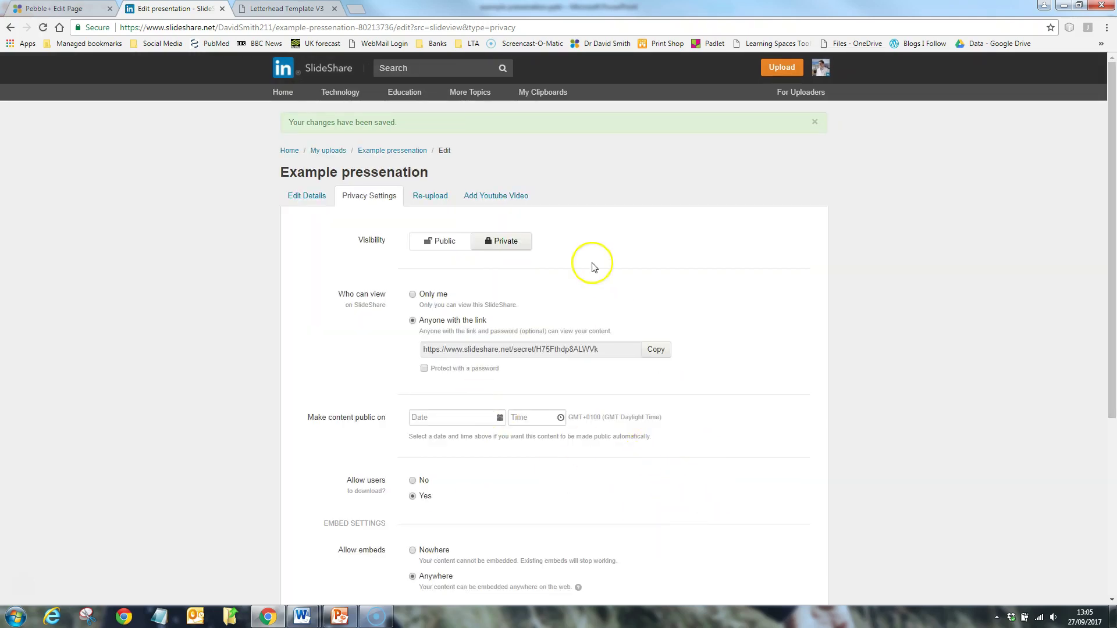
Select the presentation's embed code from its Share options and return to PebblePad.
{"action": "left_click", "coordinate": [389, 151]}
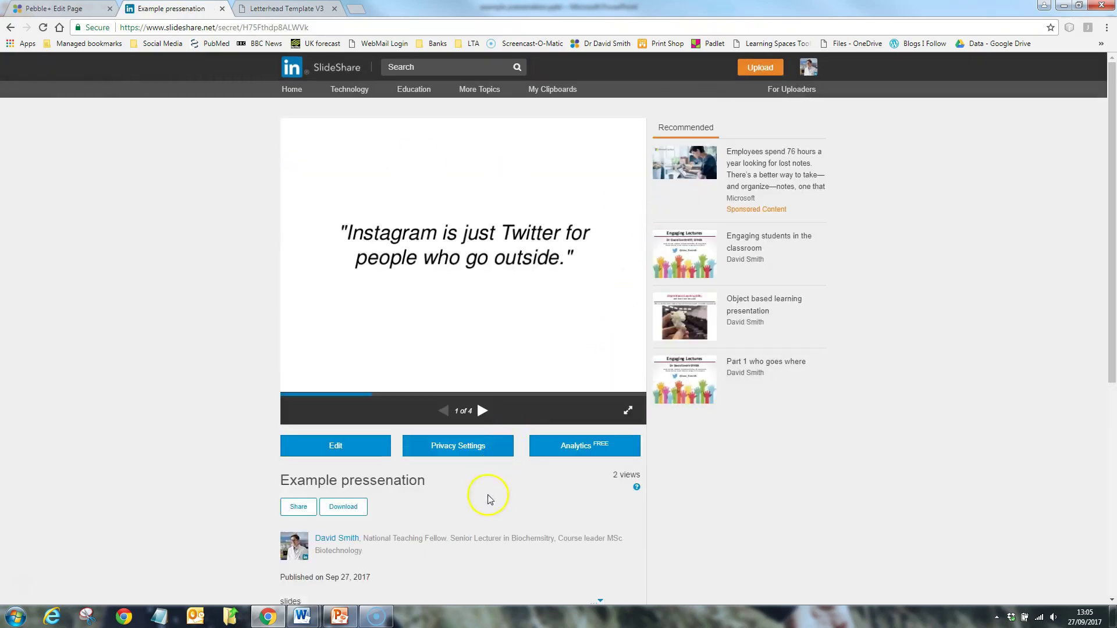
{"action": "left_click", "coordinate": [304, 514]}
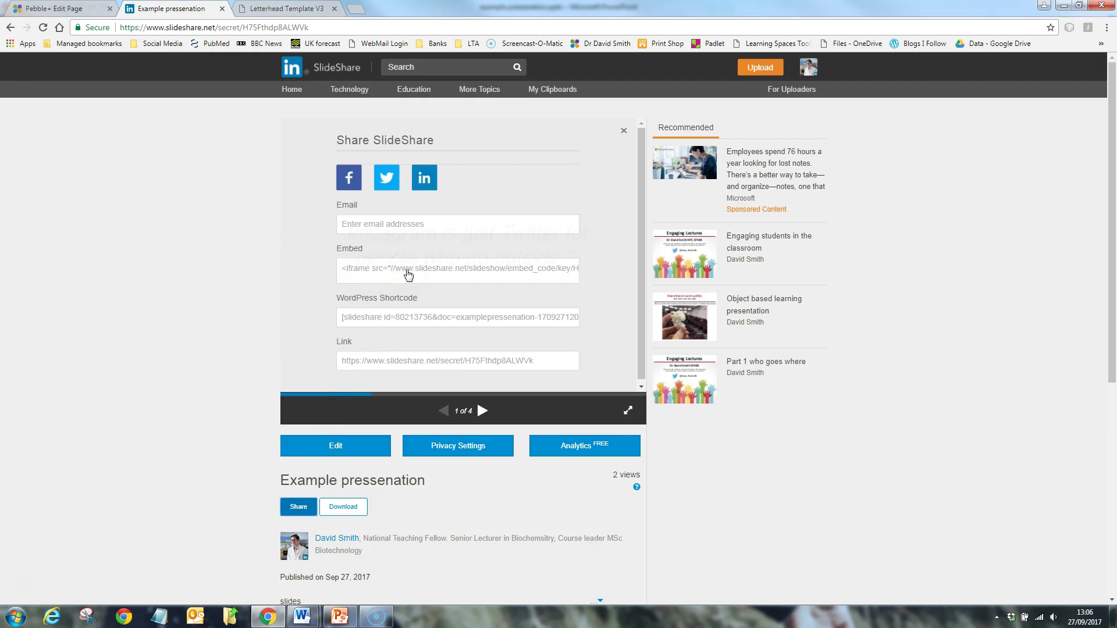
{"action": "left_click", "coordinate": [408, 275]}
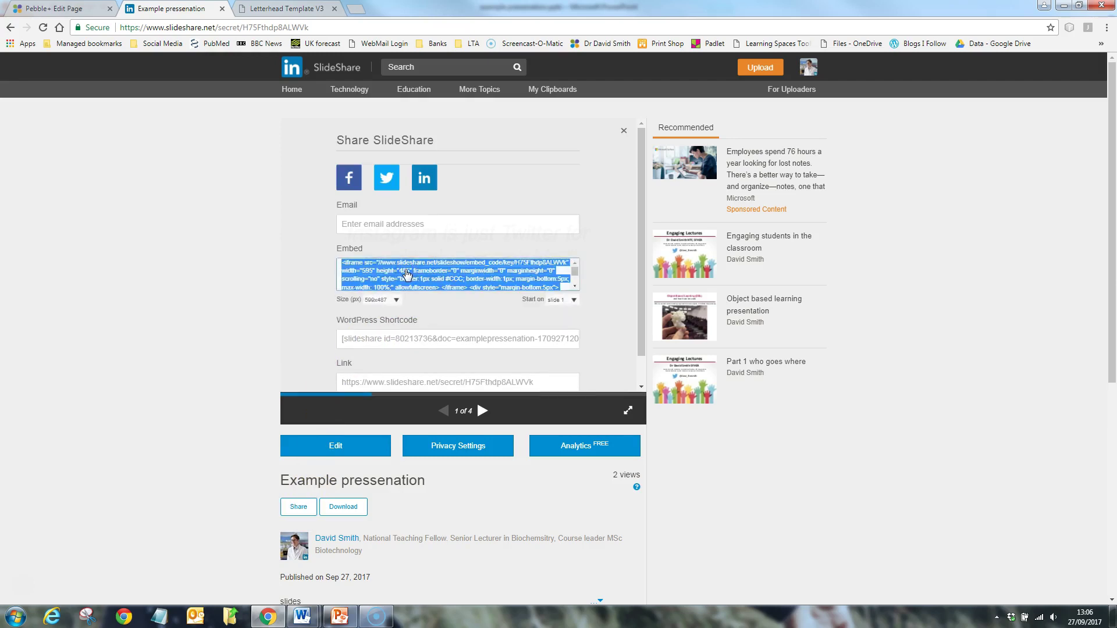
{"action": "left_click", "coordinate": [42, 8]}
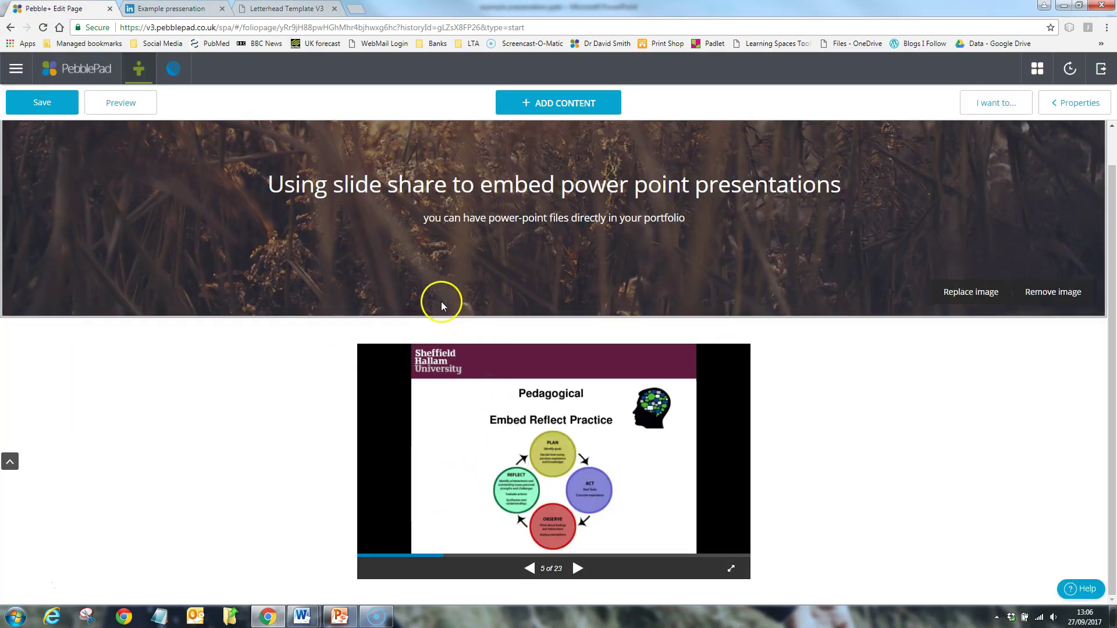
Add an Embed block containing the pasted SlideShare embed code.
{"action": "left_click", "coordinate": [559, 103]}
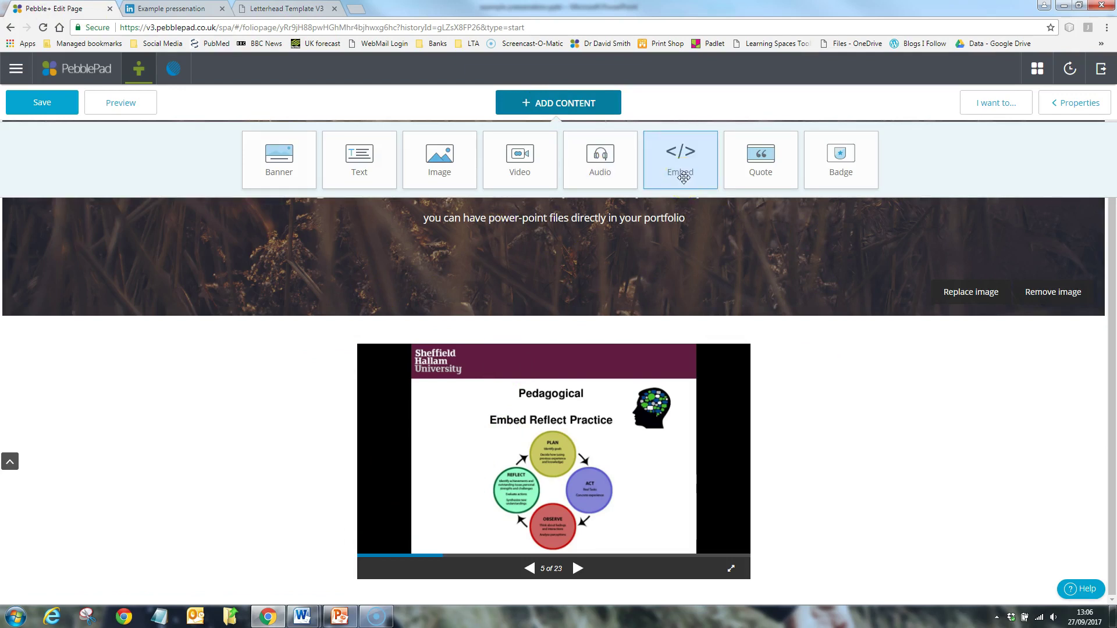
{"action": "left_click", "coordinate": [683, 177]}
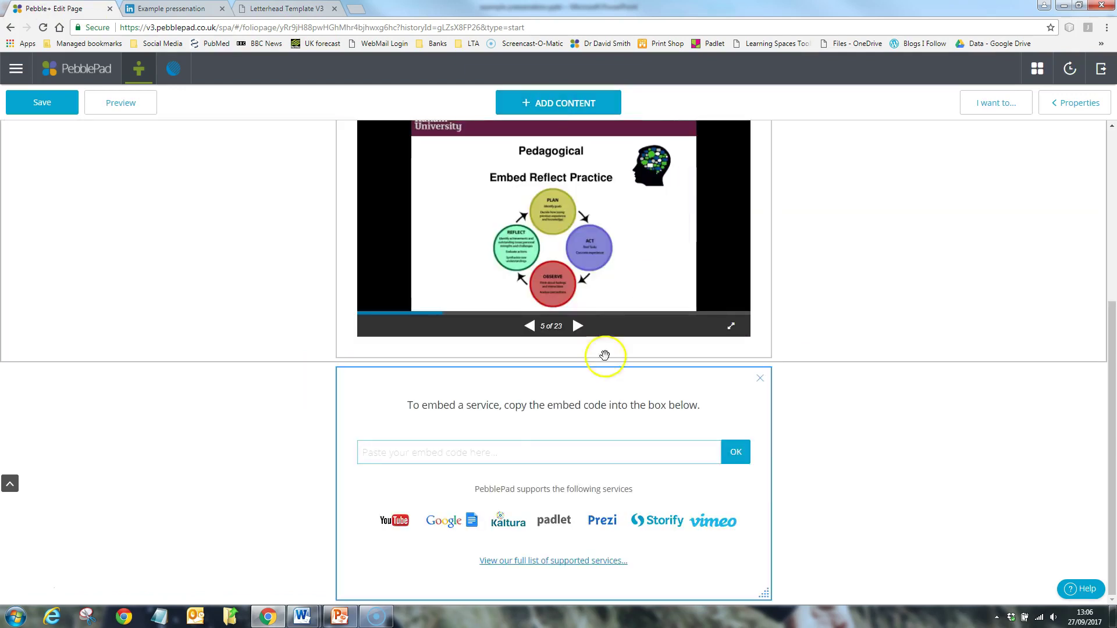
{"action": "left_click", "coordinate": [437, 452]}
{"action": "key", "text": "ctrl+v"}
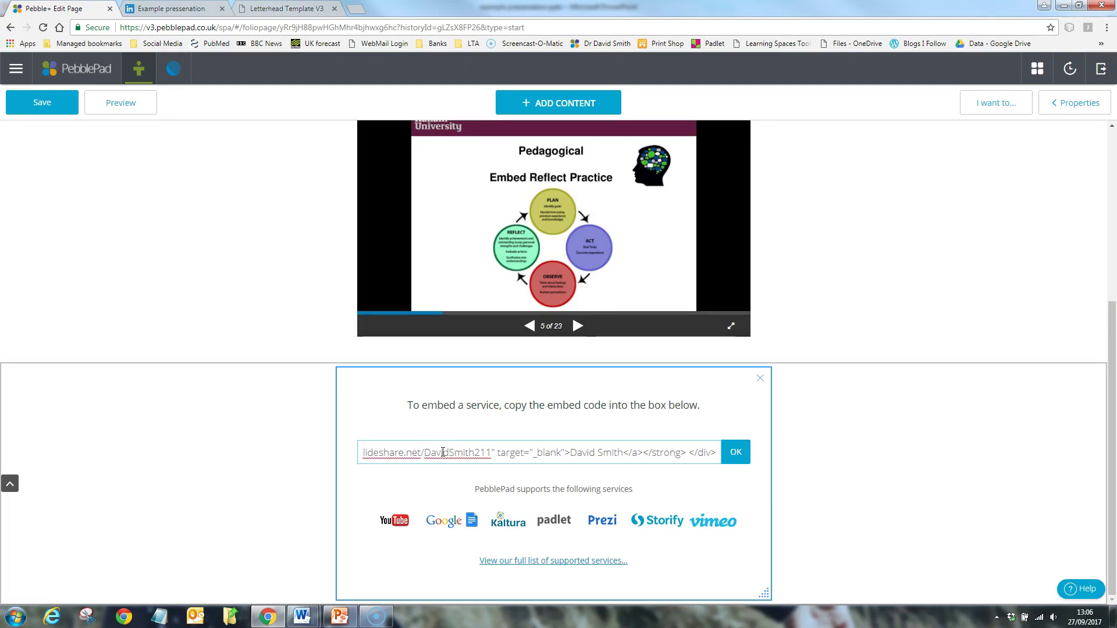
{"action": "left_click", "coordinate": [737, 458]}
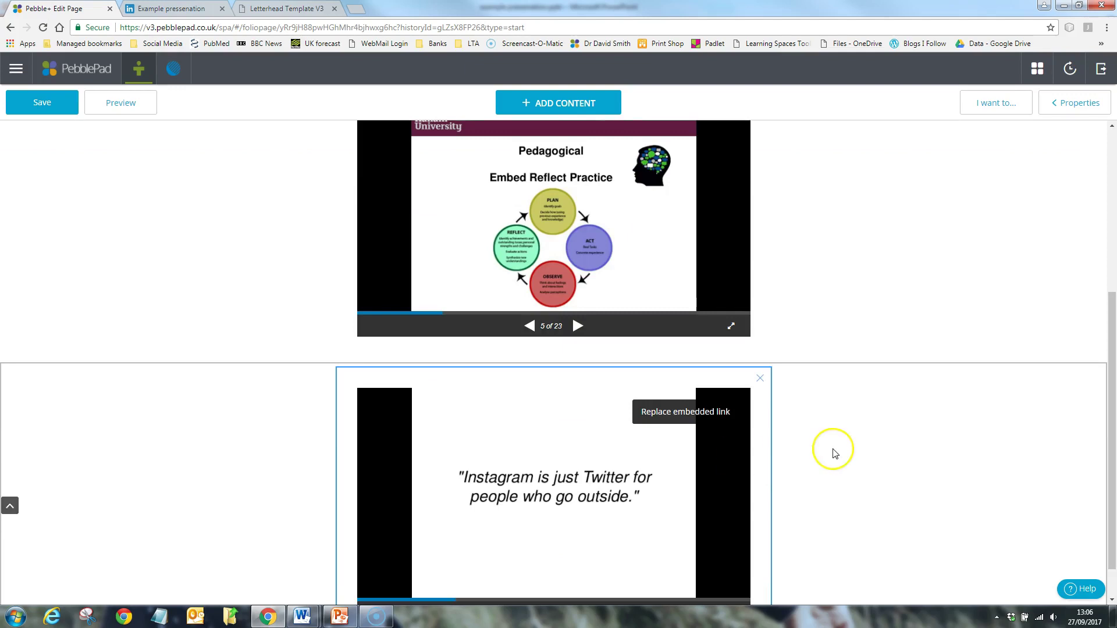
Step the new slideshow to slide 4 of 4 and shrink it smaller.
{"action": "scroll", "coordinate": [833, 451], "scroll_direction": "down", "scroll_amount": 1}
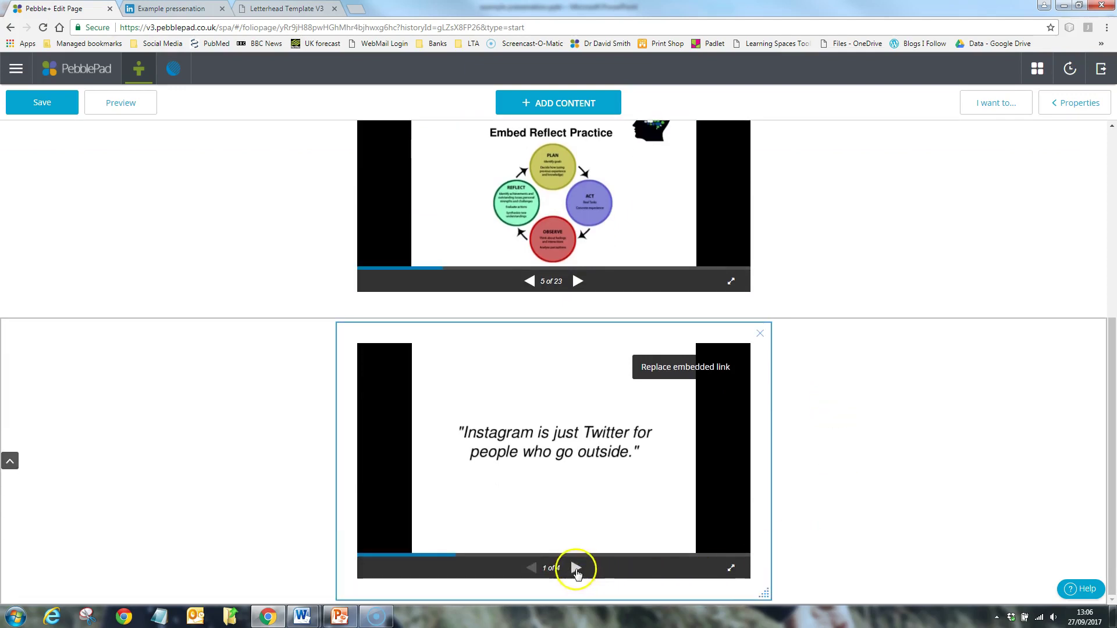
{"action": "left_click", "coordinate": [576, 569]}
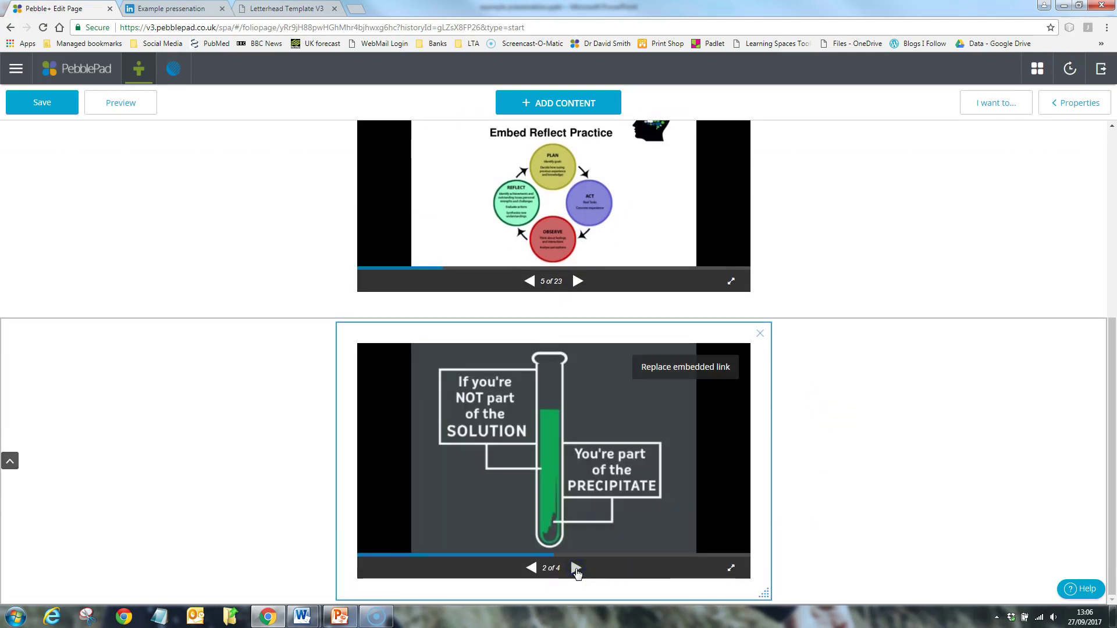
{"action": "left_click", "coordinate": [576, 570]}
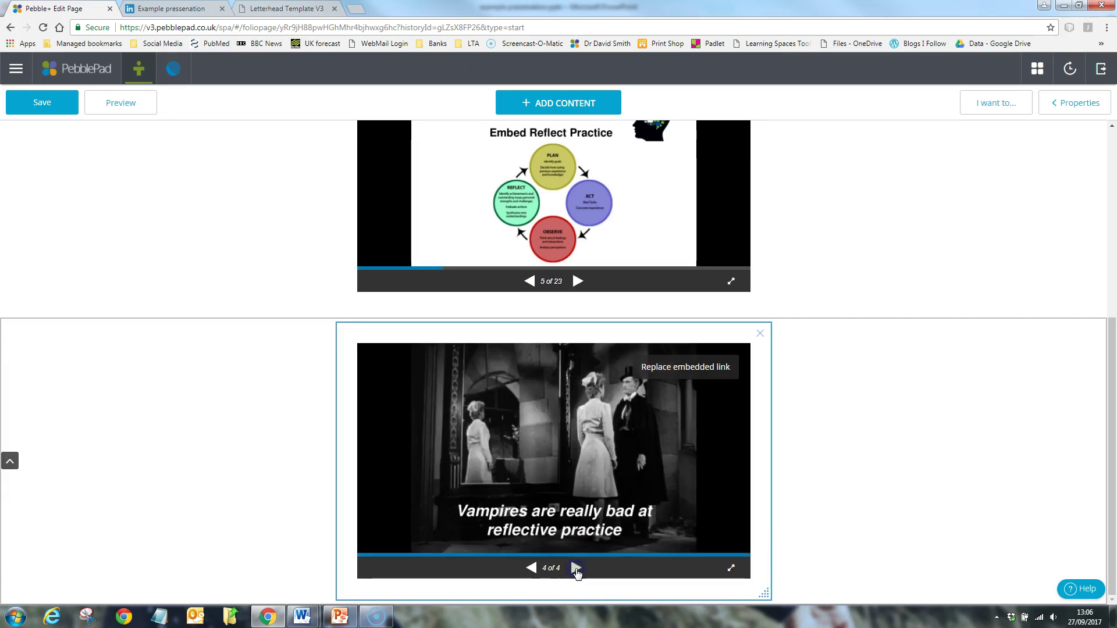
{"action": "mouse_move", "coordinate": [764, 593]}
{"action": "left_mouse_down"}
{"action": "mouse_move", "coordinate": [568, 500]}
{"action": "mouse_move", "coordinate": [299, 561]}
{"action": "mouse_move", "coordinate": [401, 589]}
{"action": "left_mouse_up"}
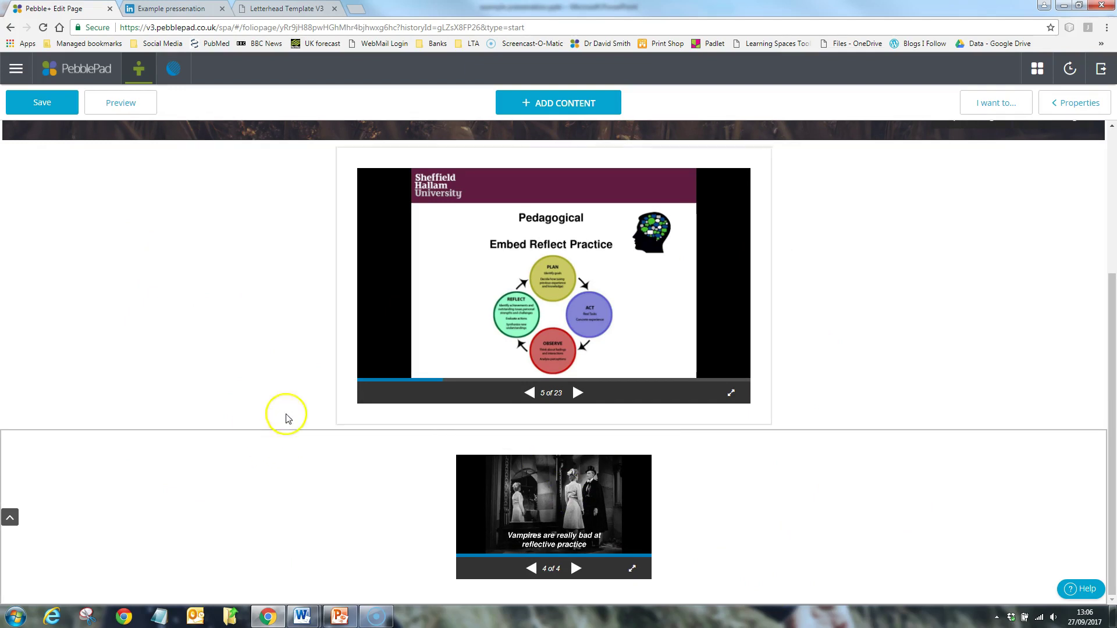
Scroll the supported embed services PDF down to Storybird, Sway and Office Mix.
{"action": "left_click", "coordinate": [276, 11]}
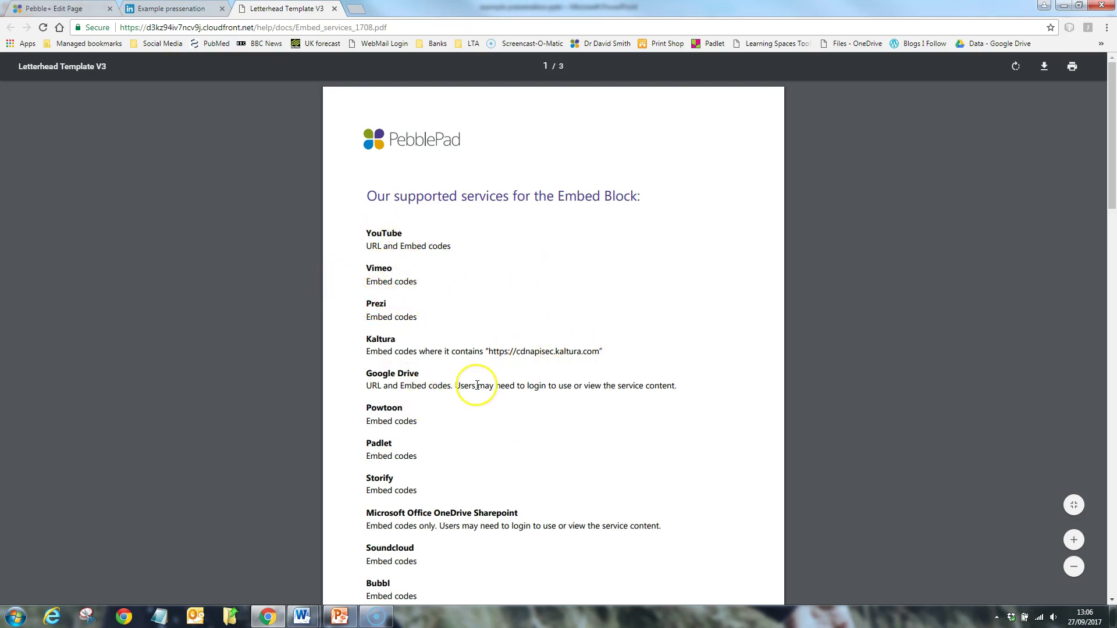
{"action": "scroll", "coordinate": [478, 387], "scroll_direction": "down", "scroll_amount": 3}
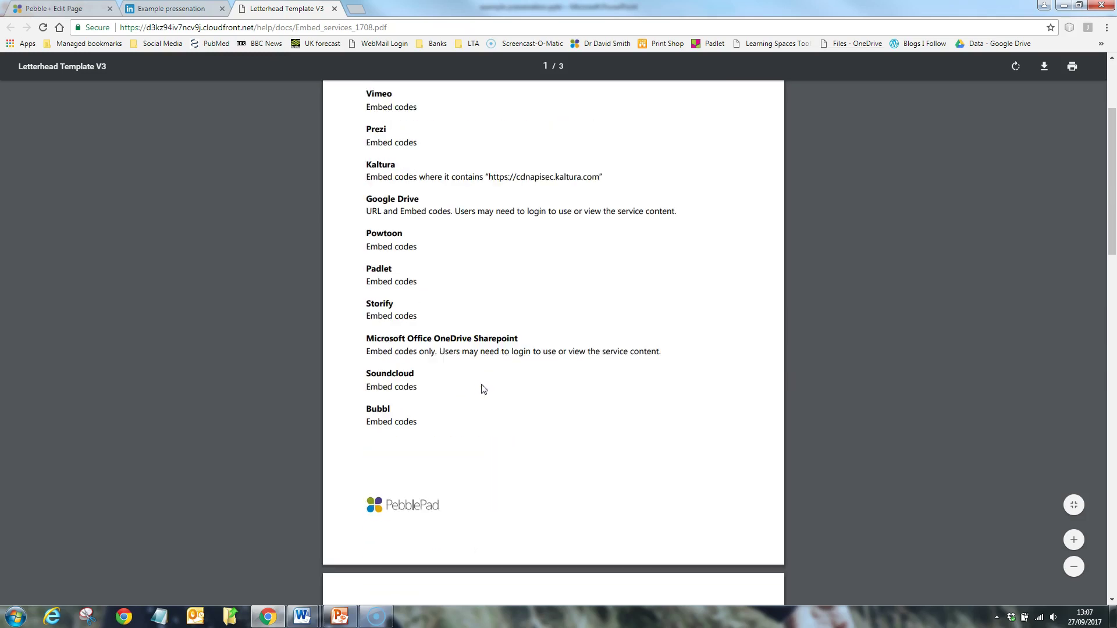
{"action": "scroll", "coordinate": [476, 373], "scroll_direction": "down", "scroll_amount": 2}
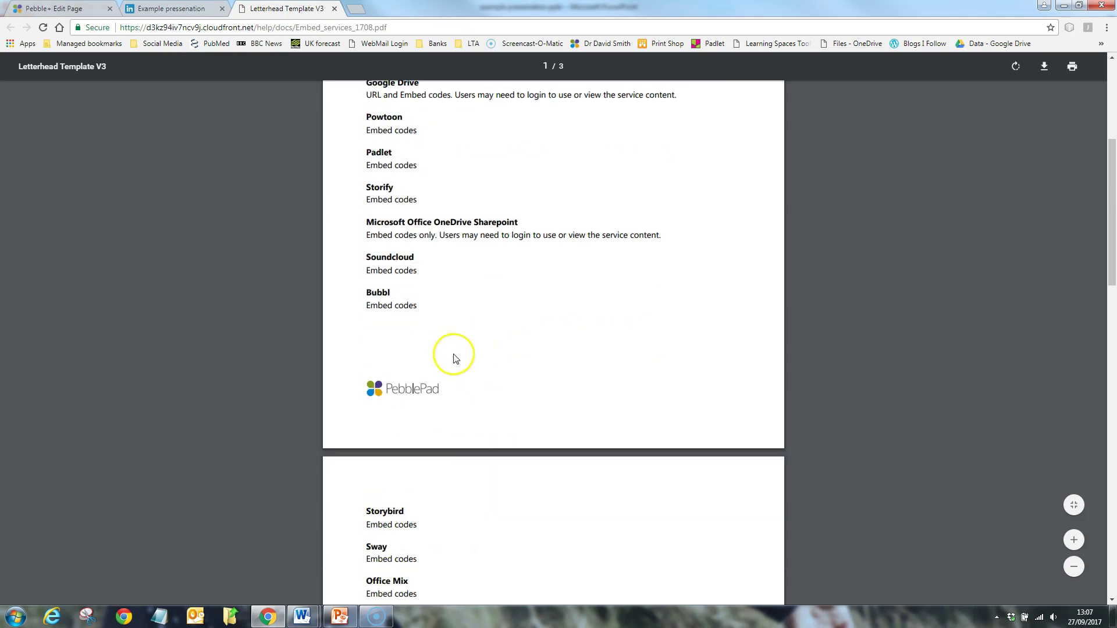